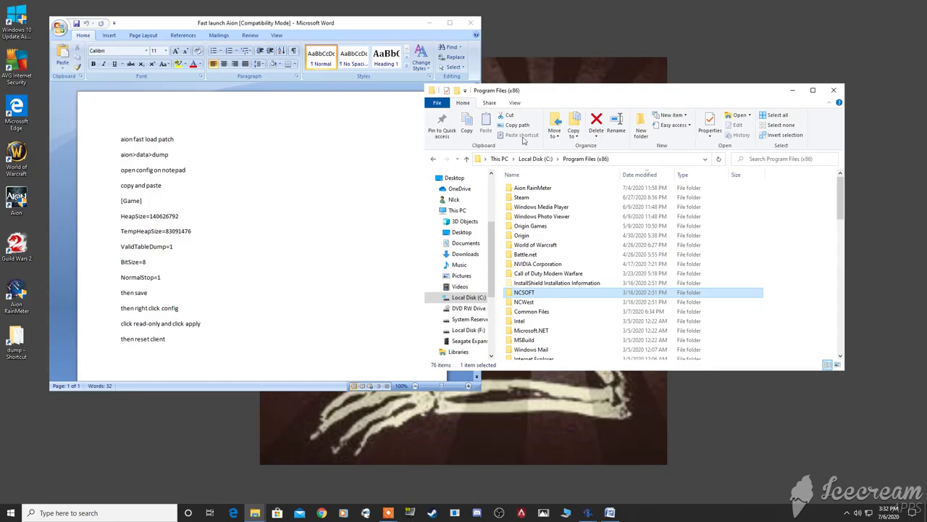
Step: Copy the fast-load settings block, [Game] through NormalStop=1, from the Word notes
{"action": "left_click", "coordinate": [235, 241]}
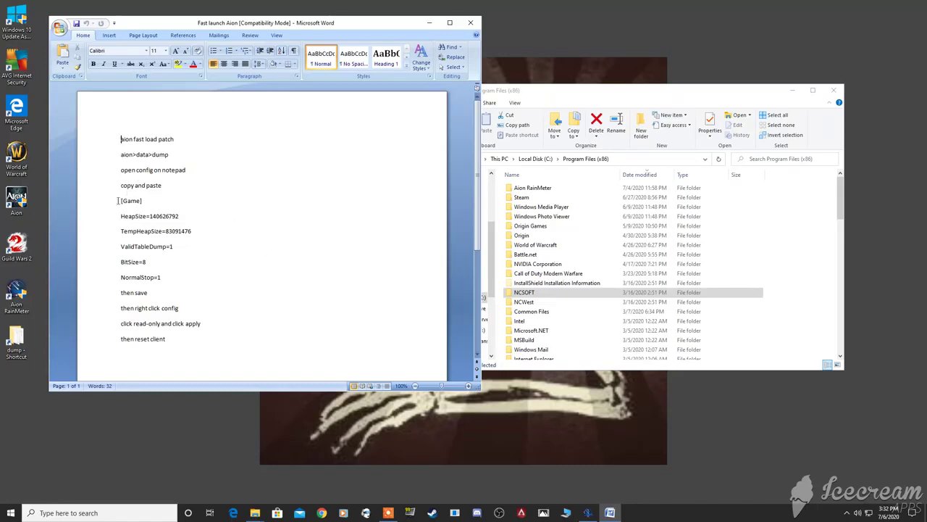
{"action": "left_click_drag", "start_coordinate": [118, 201], "coordinate": [181, 218]}
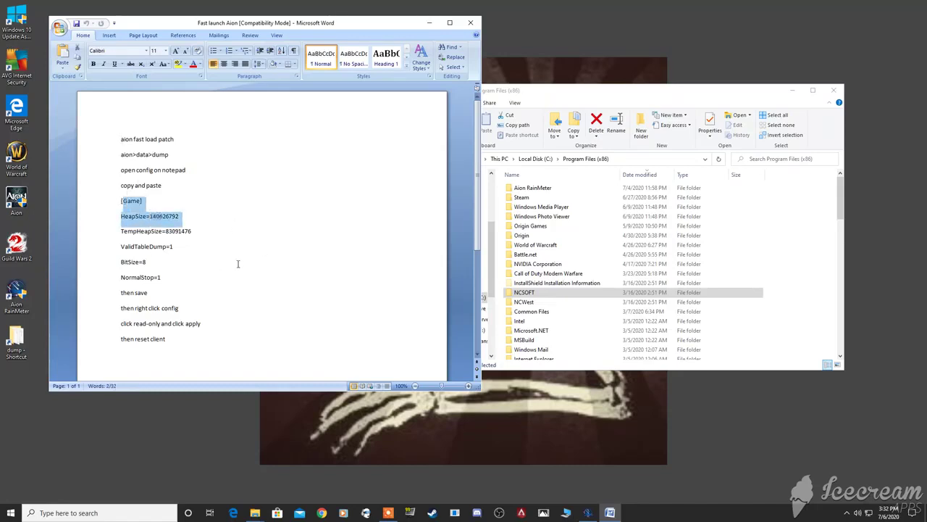
{"action": "left_click", "coordinate": [190, 260]}
{"action": "mouse_move", "coordinate": [119, 200]}
{"action": "left_mouse_down"}
{"action": "mouse_move", "coordinate": [178, 250]}
{"action": "mouse_move", "coordinate": [186, 280]}
{"action": "left_mouse_up"}
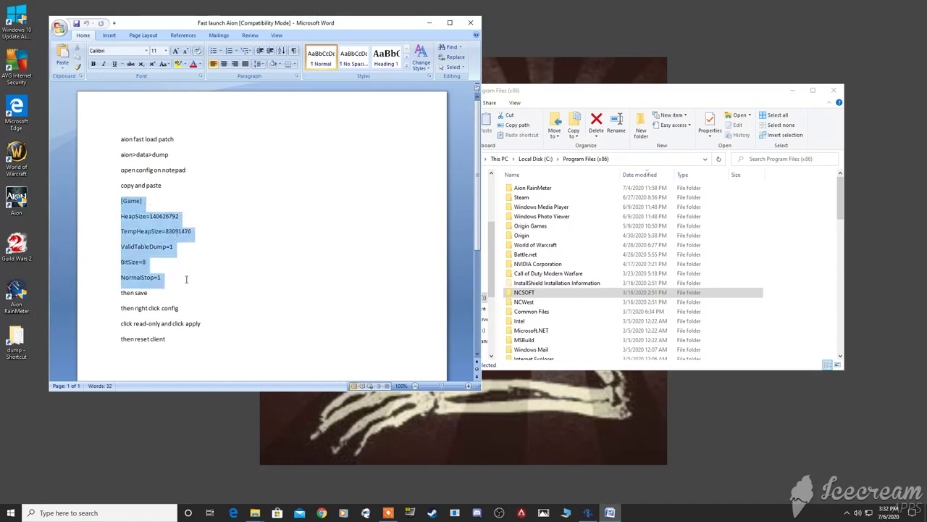
{"action": "right_click", "coordinate": [142, 230]}
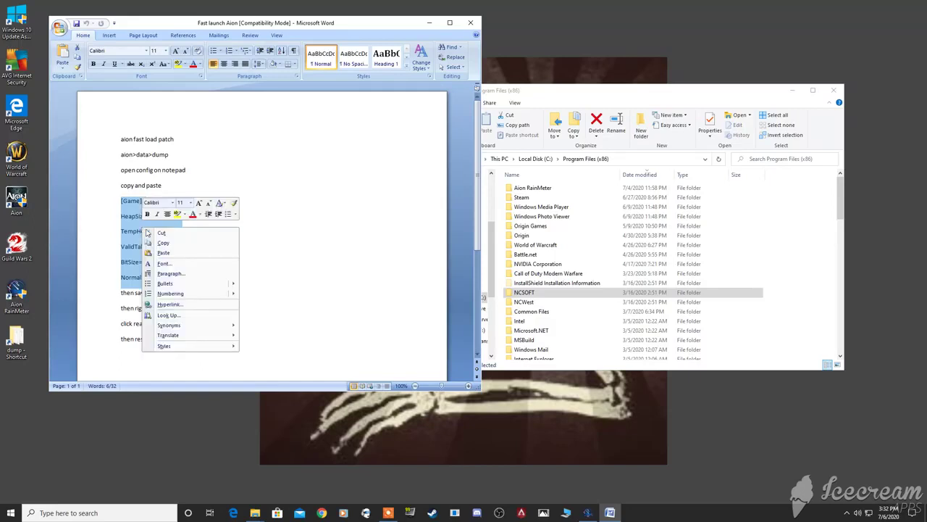
{"action": "left_click", "coordinate": [168, 247]}
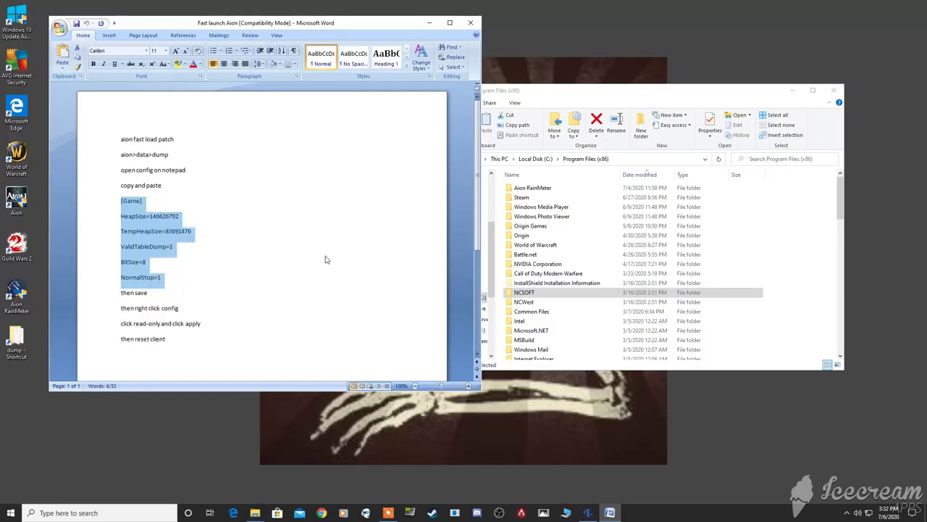
{"action": "left_click", "coordinate": [579, 95]}
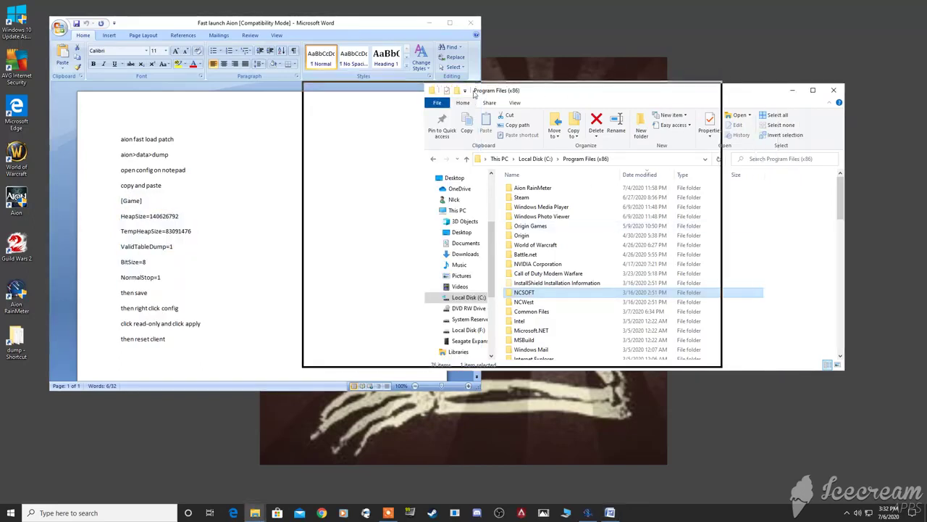
Step: Navigate from Program Files (x86) into NCSOFT > Aion > data
{"action": "left_click_drag", "start_coordinate": [610, 94], "coordinate": [363, 104]}
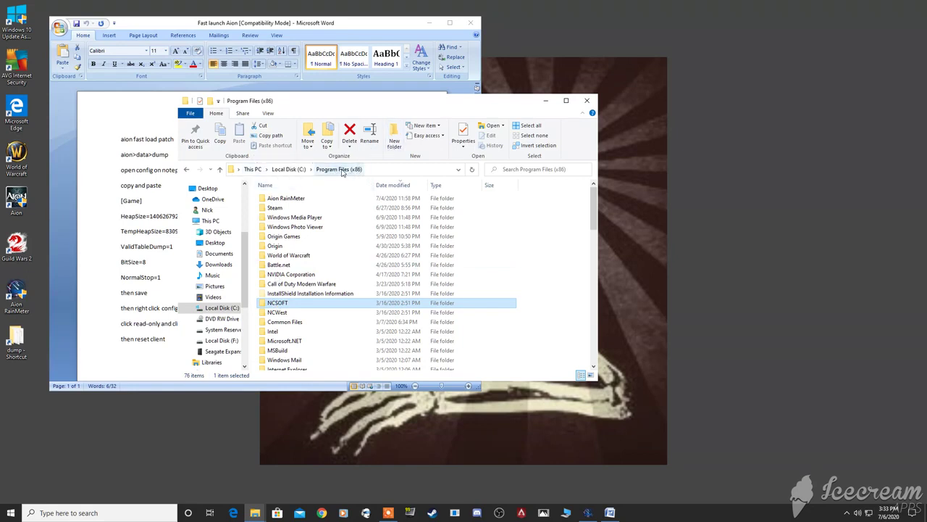
{"action": "double_click", "coordinate": [287, 306]}
{"action": "left_click", "coordinate": [291, 199]}
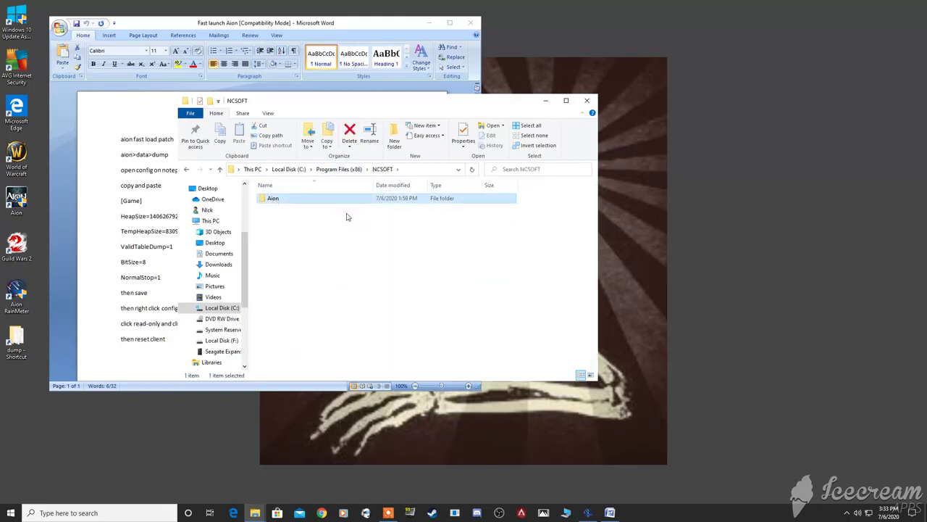
{"action": "double_click", "coordinate": [306, 200]}
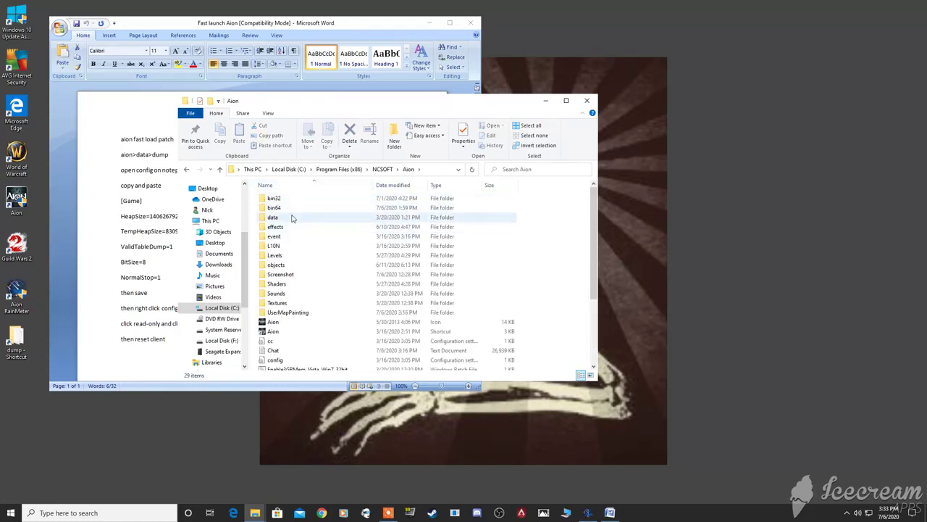
{"action": "left_click", "coordinate": [279, 218]}
{"action": "double_click", "coordinate": [276, 218]}
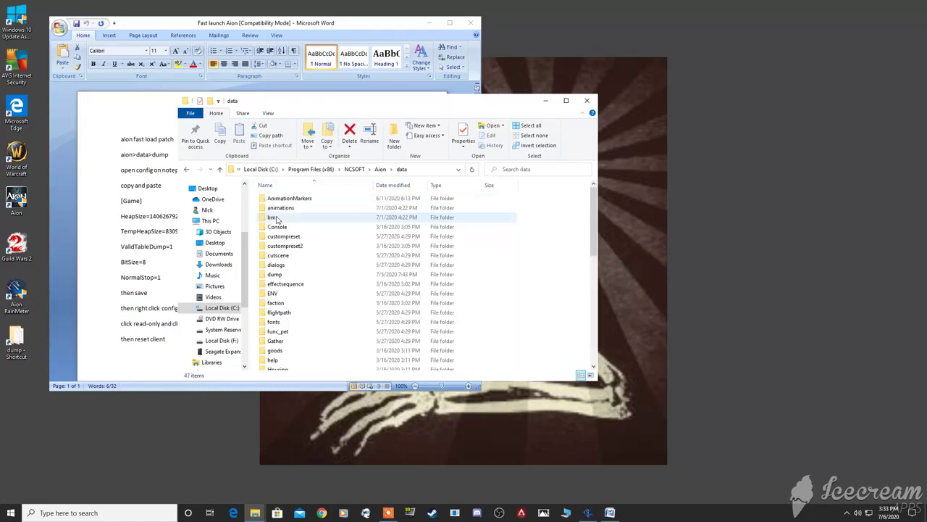
{"action": "left_click", "coordinate": [278, 275]}
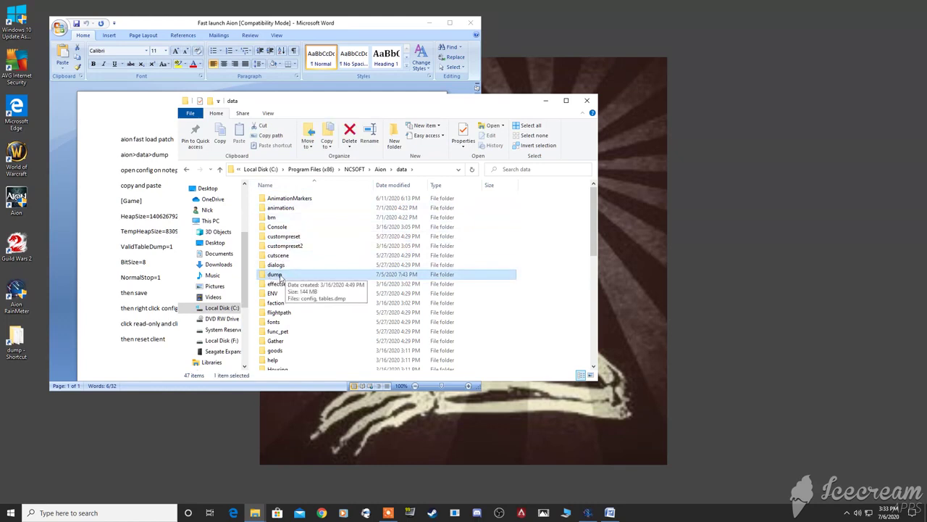
Step: Open the dump folder in the main Explorer window, showing config and tables.dmp
{"action": "right_click", "coordinate": [279, 280]}
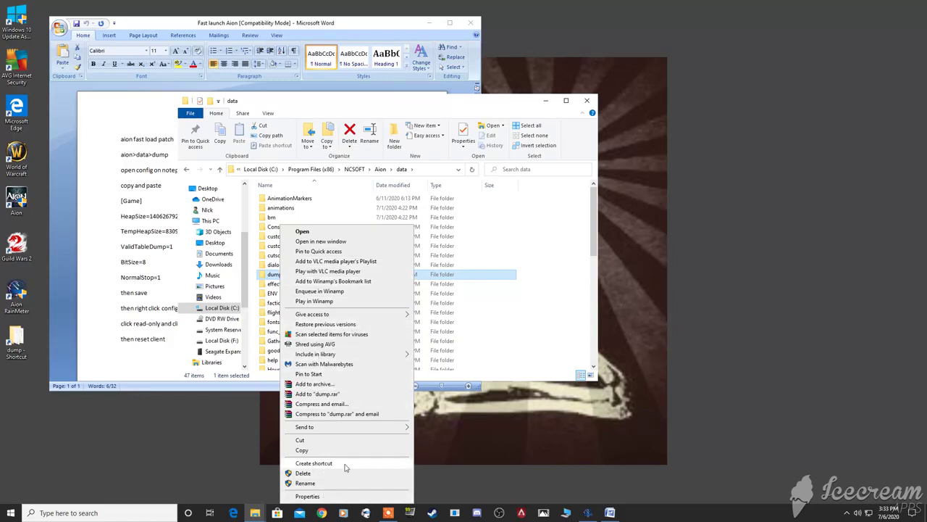
{"action": "left_click", "coordinate": [20, 348]}
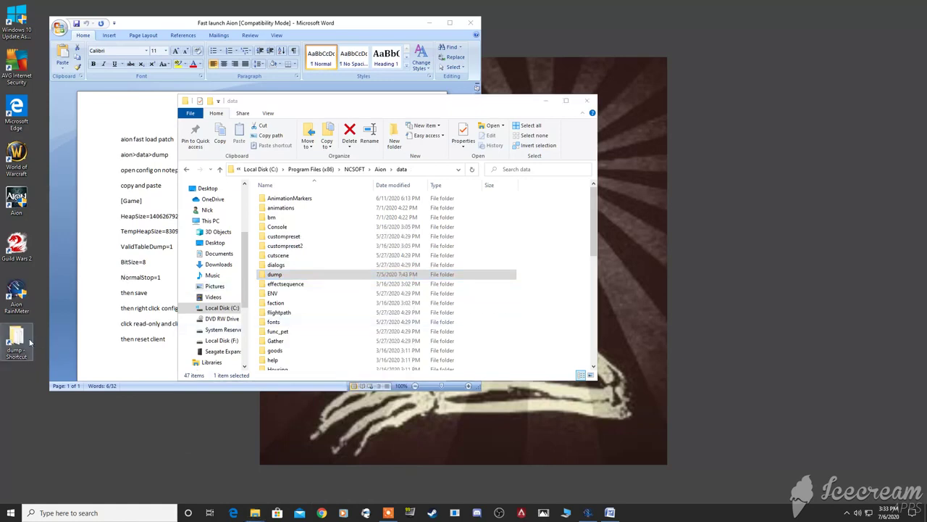
{"action": "double_click", "coordinate": [29, 340]}
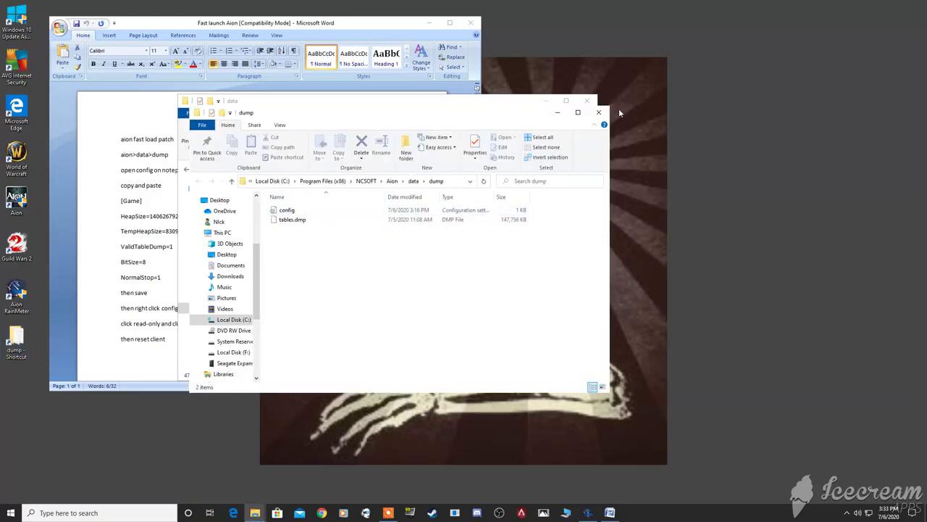
{"action": "left_click", "coordinate": [598, 112]}
{"action": "double_click", "coordinate": [297, 277]}
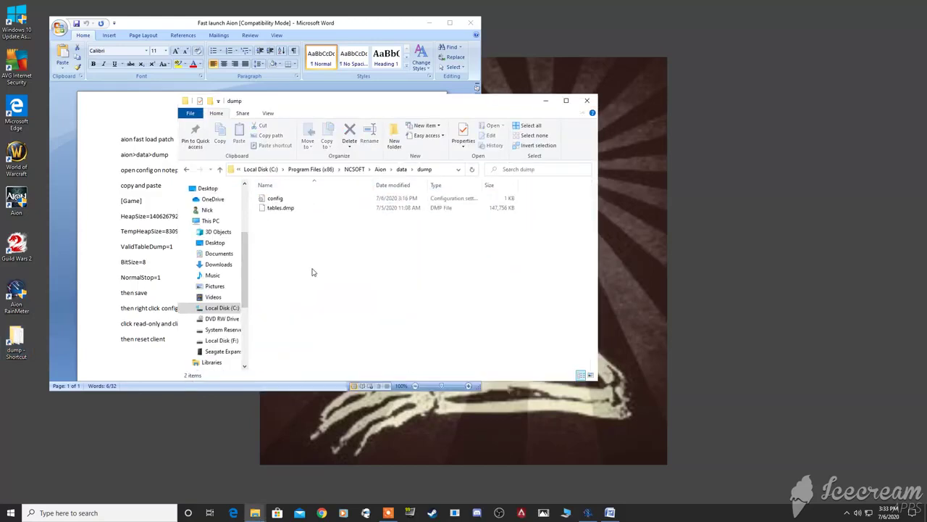
{"action": "left_click", "coordinate": [285, 199]}
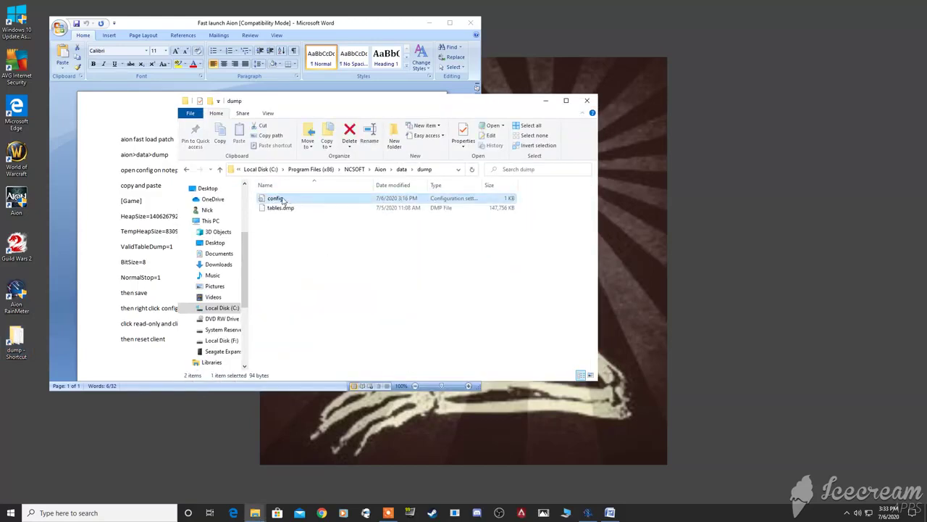
{"action": "right_click", "coordinate": [283, 201]}
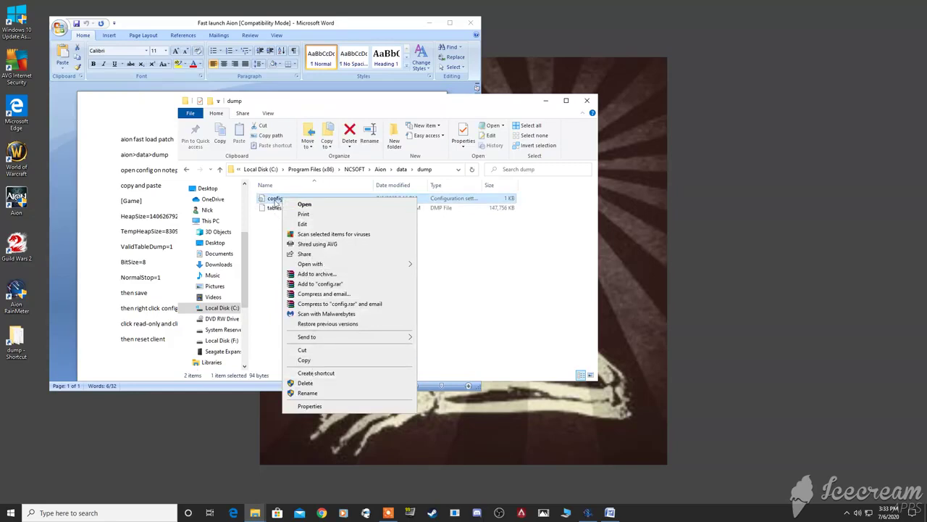
{"action": "left_click", "coordinate": [310, 405]}
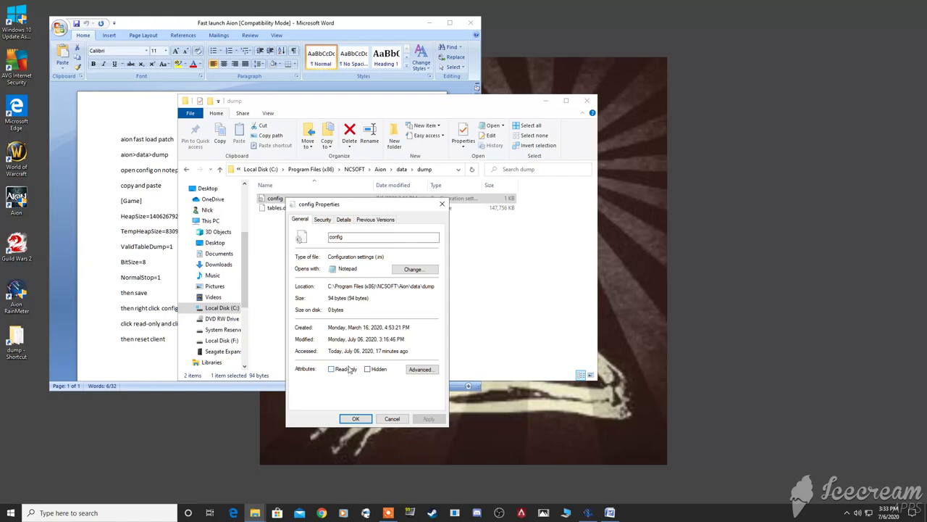
{"action": "left_click", "coordinate": [320, 218]}
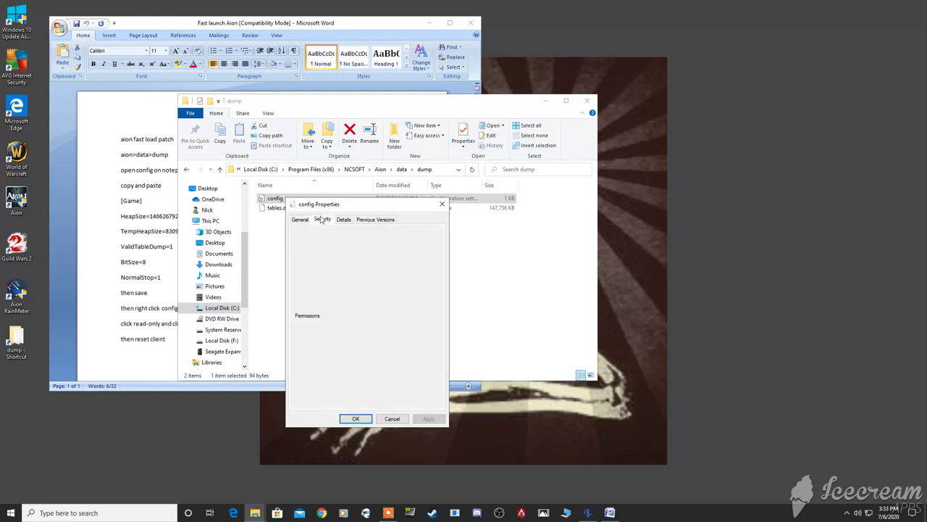
{"action": "left_click", "coordinate": [300, 219]}
{"action": "left_click", "coordinate": [359, 419]}
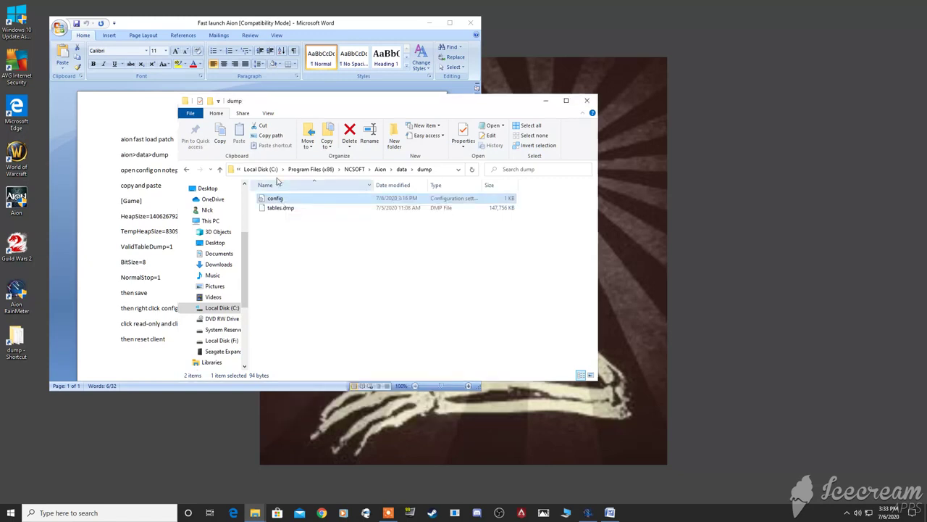
Step: Move config from the dump folder to the desktop, accepting the File Access Denied prompt
{"action": "right_click", "coordinate": [280, 200]}
{"action": "left_click", "coordinate": [275, 200]}
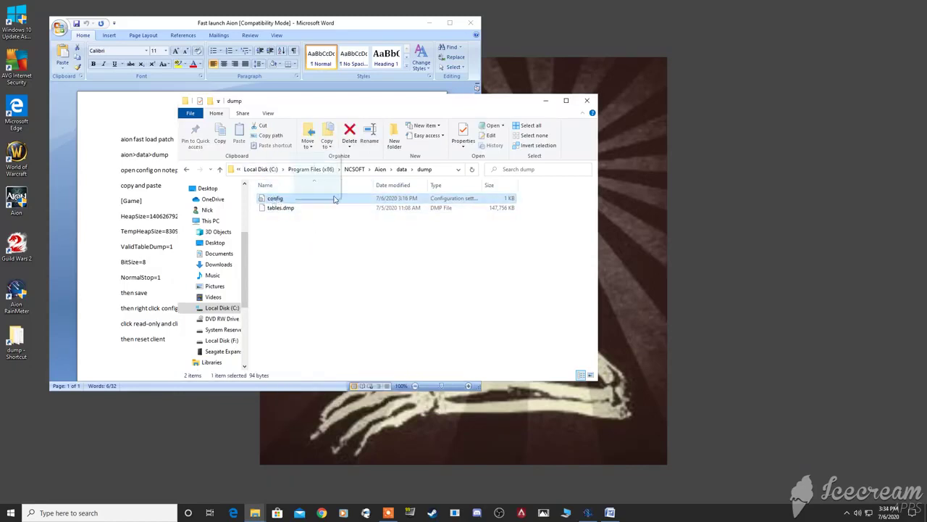
{"action": "left_click_drag", "start_coordinate": [279, 199], "coordinate": [699, 258]}
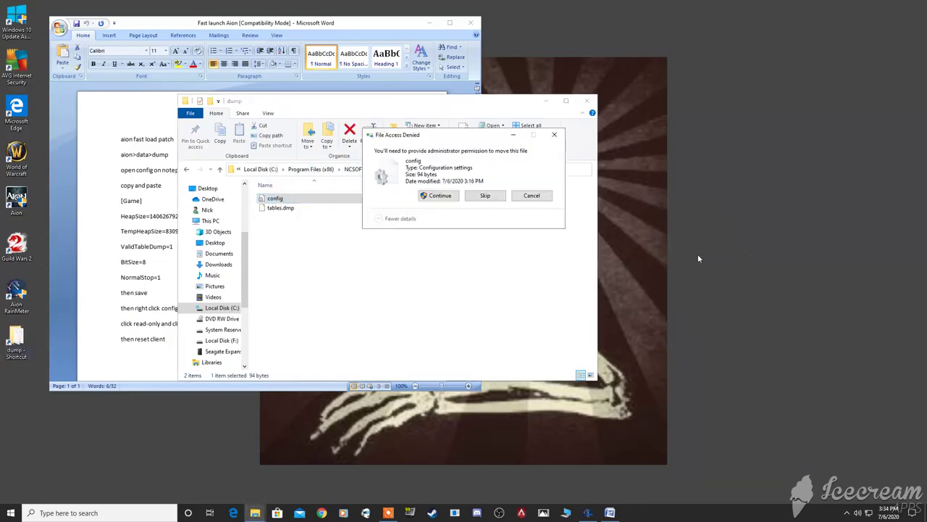
{"action": "left_click", "coordinate": [439, 195]}
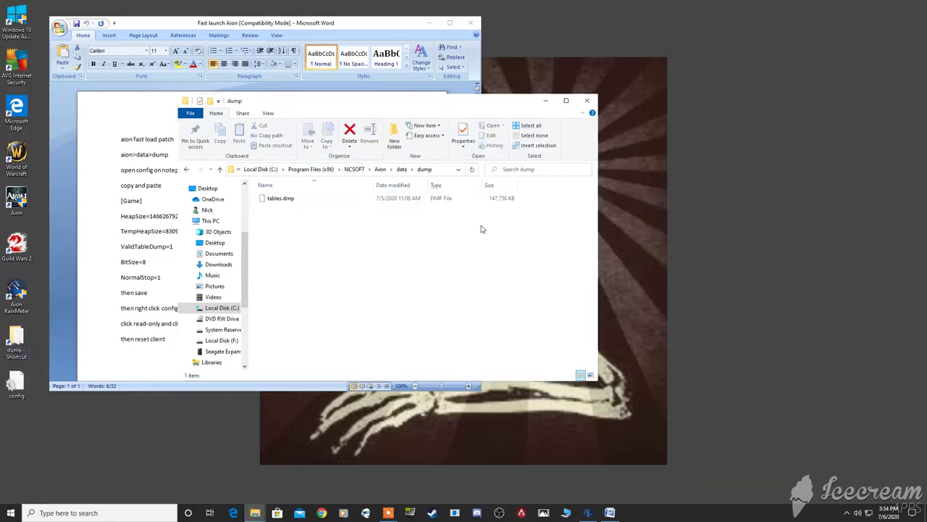
{"action": "left_click", "coordinate": [17, 383]}
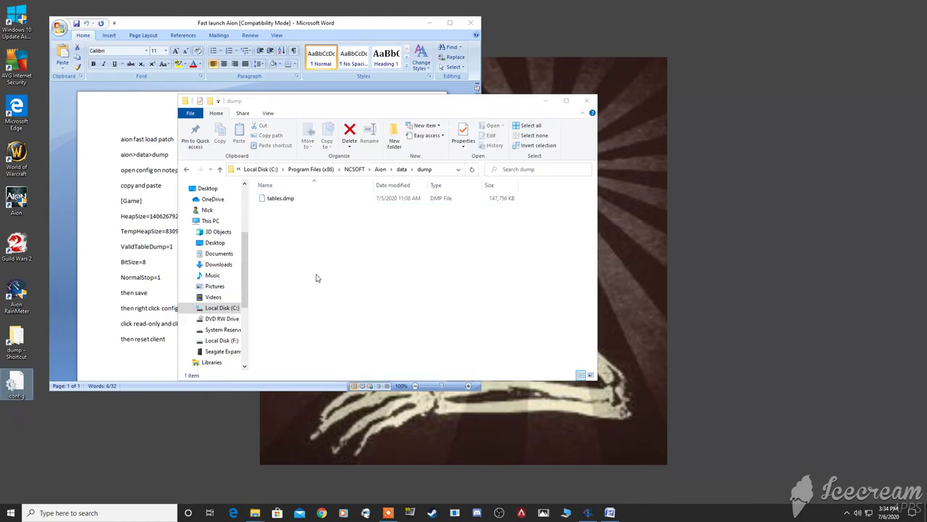
{"action": "left_click", "coordinate": [377, 279]}
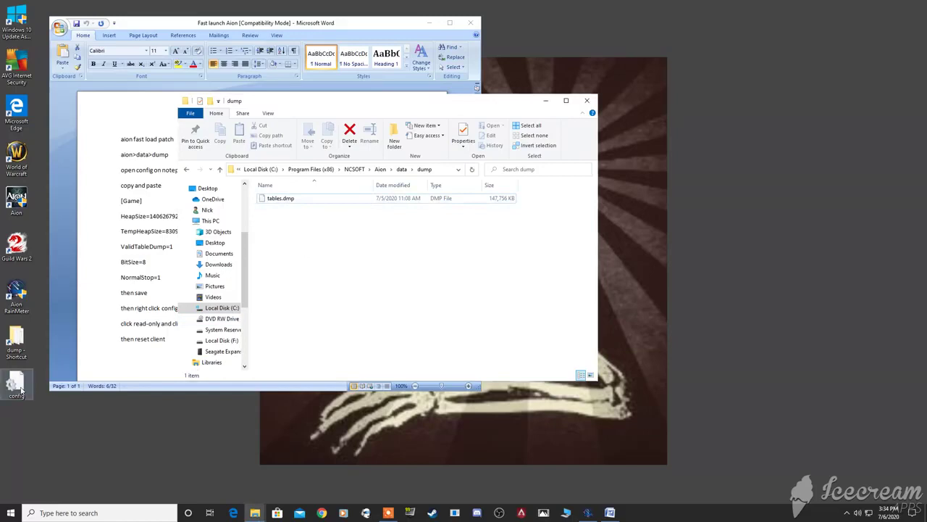
{"action": "mouse_move", "coordinate": [18, 386]}
{"action": "left_mouse_down"}
{"action": "mouse_move", "coordinate": [212, 431]}
{"action": "mouse_move", "coordinate": [232, 426]}
{"action": "left_mouse_up"}
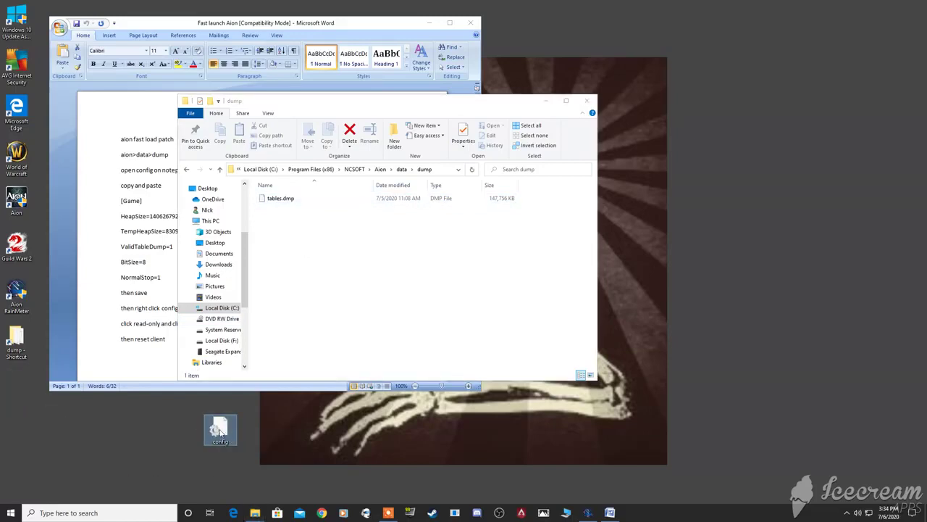
Step: Open the desktop config file in Notepad and delete its existing text
{"action": "right_click", "coordinate": [220, 431]}
{"action": "left_click", "coordinate": [241, 207]}
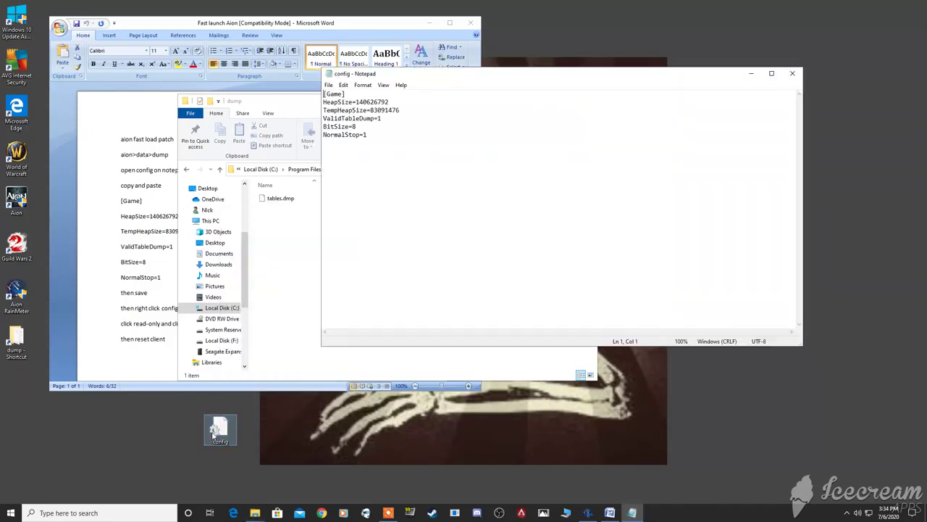
{"action": "left_click_drag", "start_coordinate": [363, 141], "coordinate": [325, 93]}
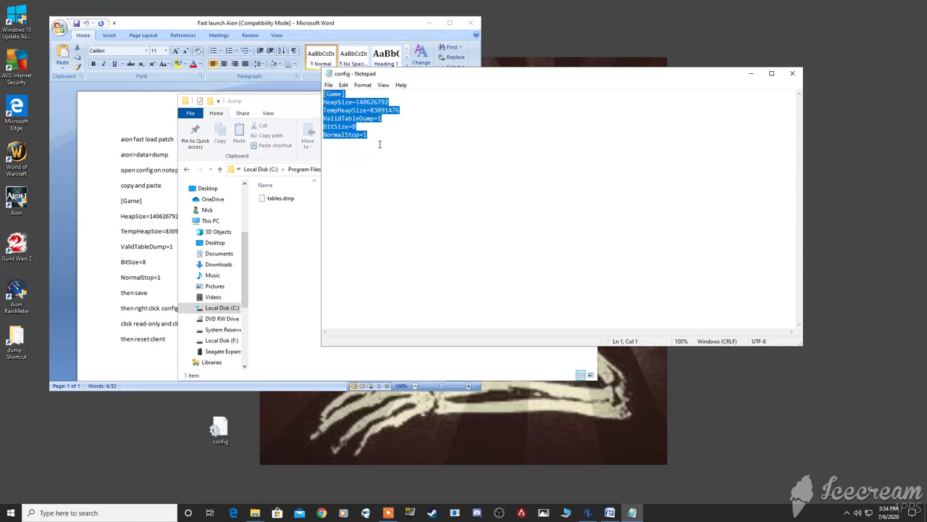
{"action": "key", "text": "BackSpace"}
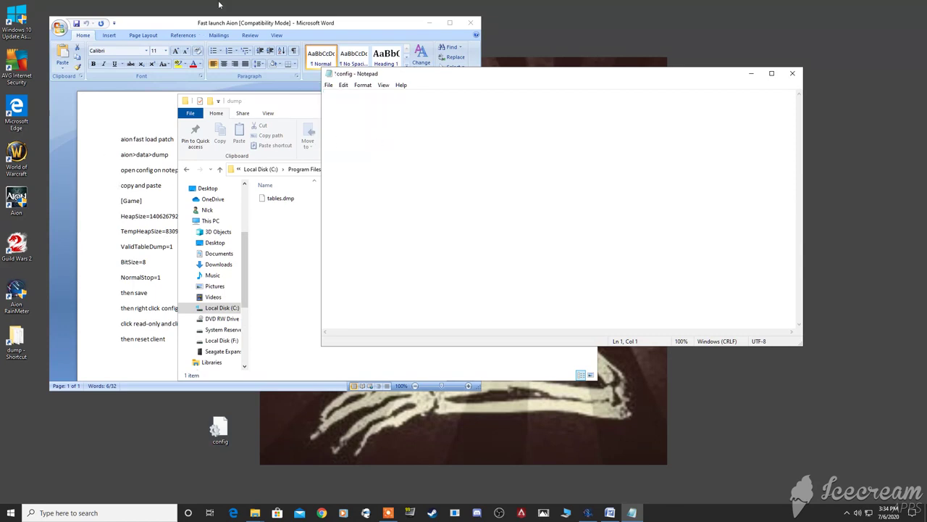
Step: Paste the [Game] fast-load settings into config and save the file
{"action": "left_click", "coordinate": [204, 26]}
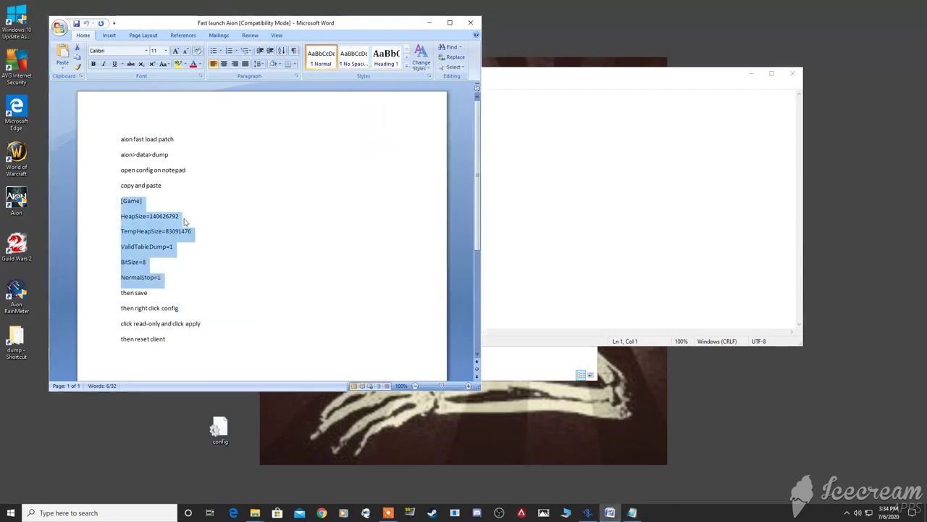
{"action": "left_click", "coordinate": [569, 199]}
{"action": "right_click", "coordinate": [390, 129]}
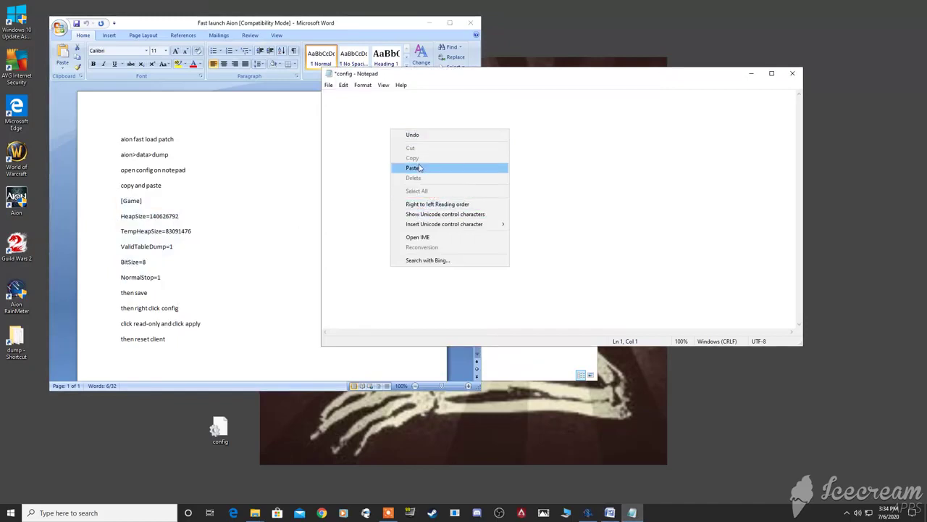
{"action": "left_click", "coordinate": [413, 168]}
{"action": "left_click", "coordinate": [328, 85]}
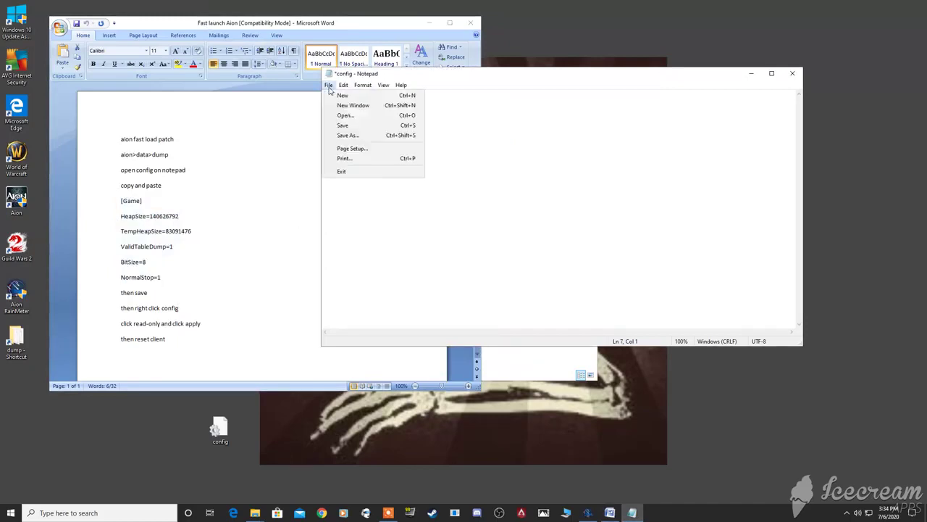
{"action": "left_click", "coordinate": [347, 125]}
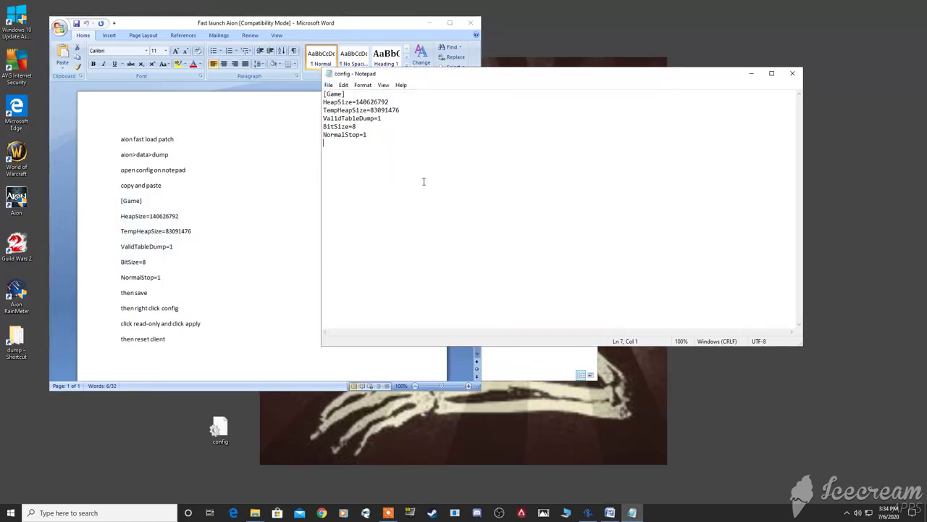
Step: Close Notepad and make the desktop config file Read-only through its Properties
{"action": "left_click", "coordinate": [793, 74]}
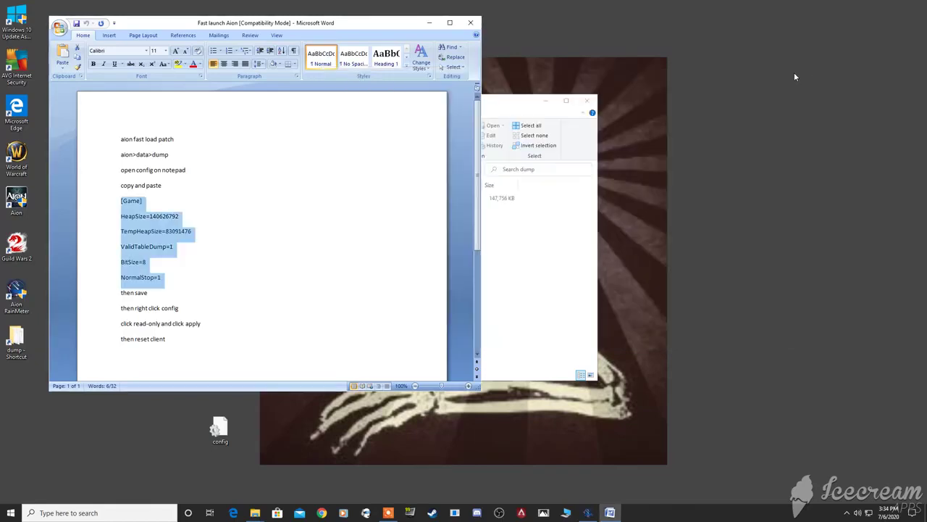
{"action": "left_click", "coordinate": [248, 435]}
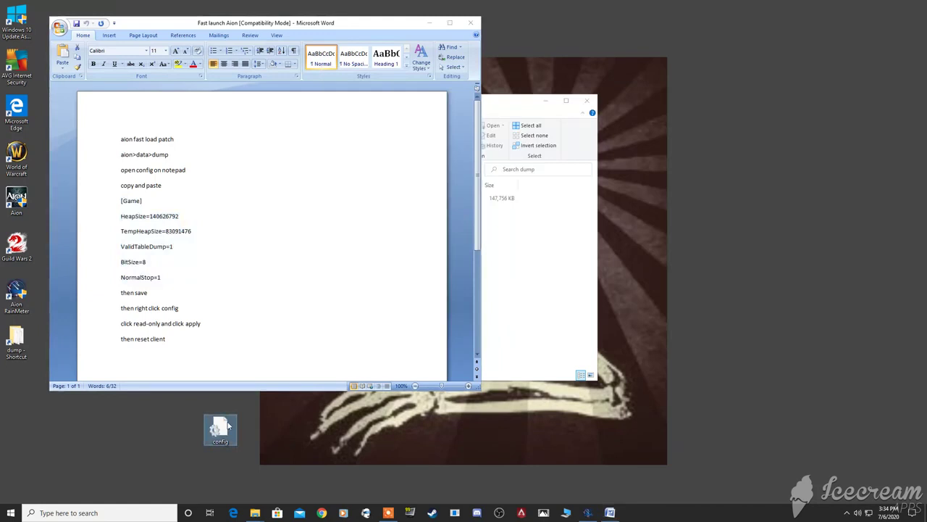
{"action": "right_click", "coordinate": [228, 426]}
{"action": "left_click", "coordinate": [255, 413]}
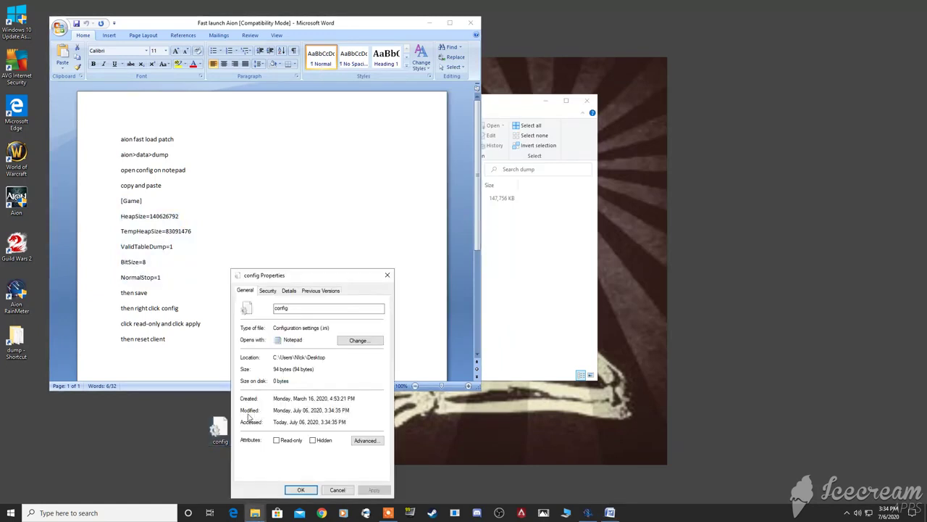
{"action": "left_click", "coordinate": [288, 440]}
{"action": "left_click", "coordinate": [374, 490]}
{"action": "left_click", "coordinate": [303, 491]}
{"action": "left_click", "coordinate": [508, 286]}
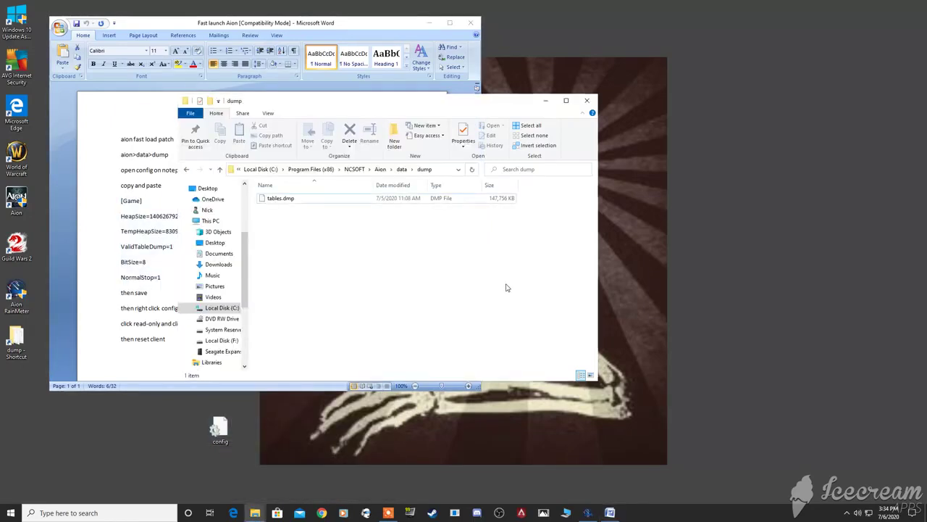
Step: Move config back into dump, confirm it is still Read-only, then close Explorer and minimize Word
{"action": "left_click_drag", "start_coordinate": [221, 425], "coordinate": [320, 234]}
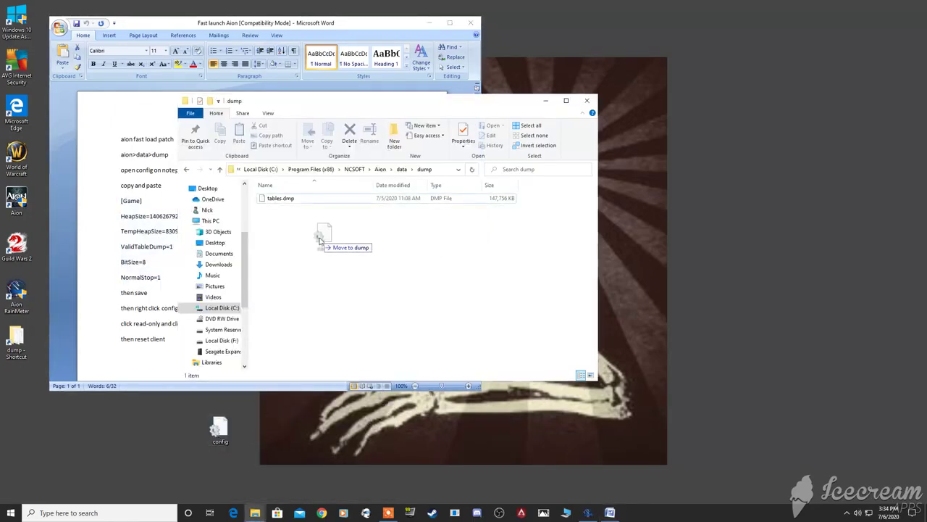
{"action": "left_click", "coordinate": [440, 195]}
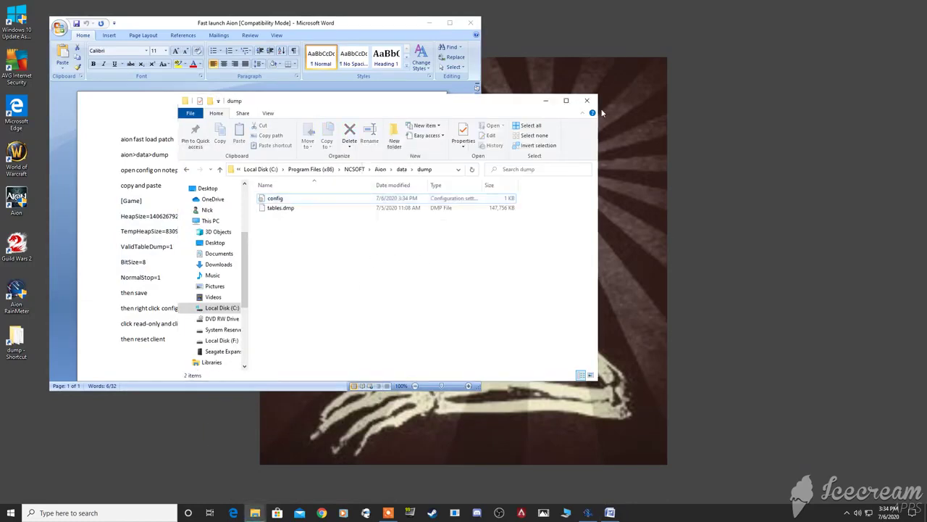
{"action": "right_click", "coordinate": [281, 198]}
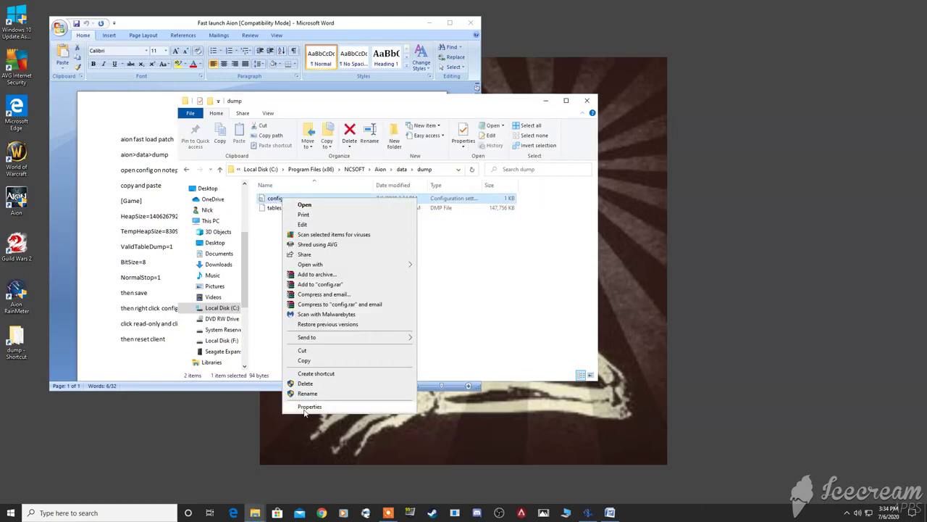
{"action": "left_click", "coordinate": [349, 403]}
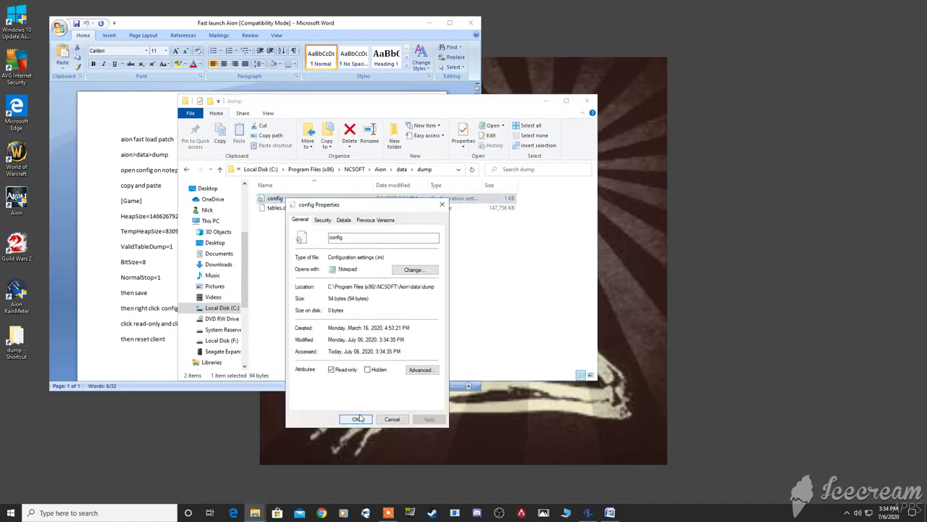
{"action": "left_click", "coordinate": [356, 419]}
{"action": "left_click", "coordinate": [587, 101]}
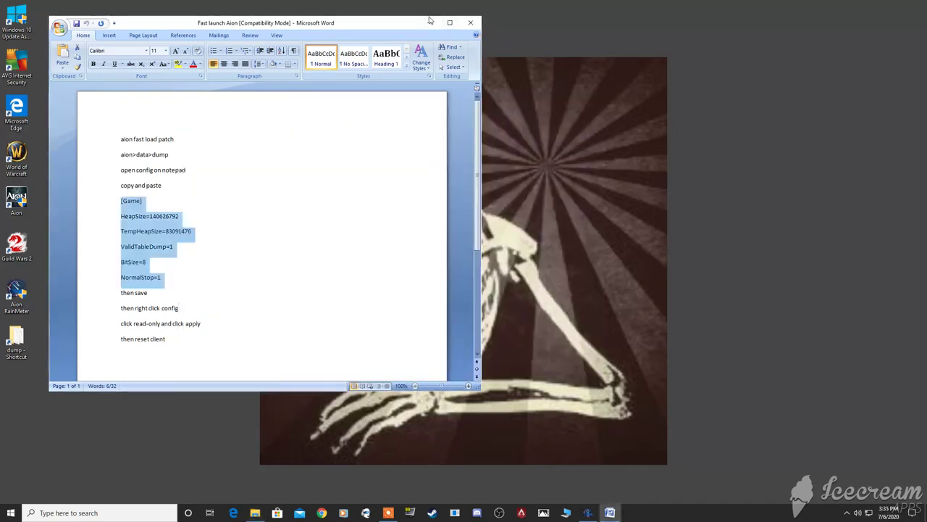
{"action": "left_click", "coordinate": [429, 23]}
{"action": "left_click", "coordinate": [20, 198]}
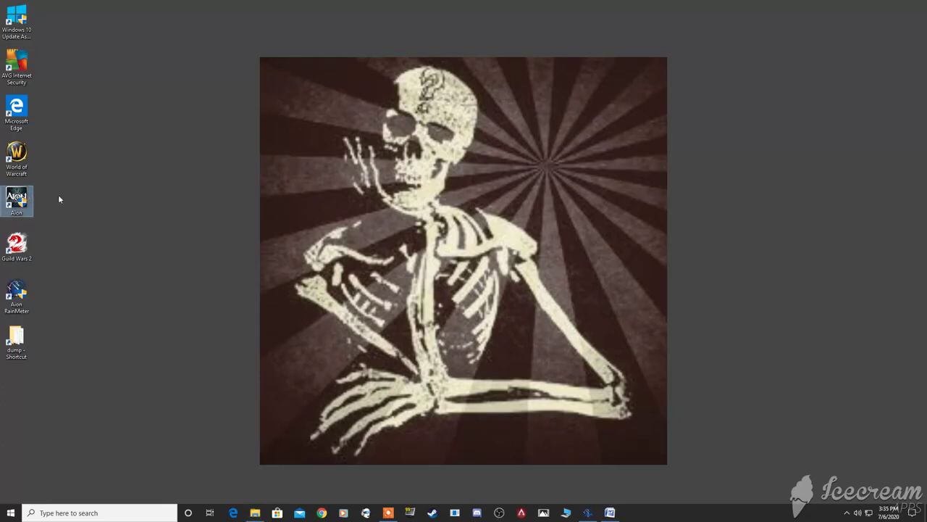
{"action": "double_click", "coordinate": [21, 199]}
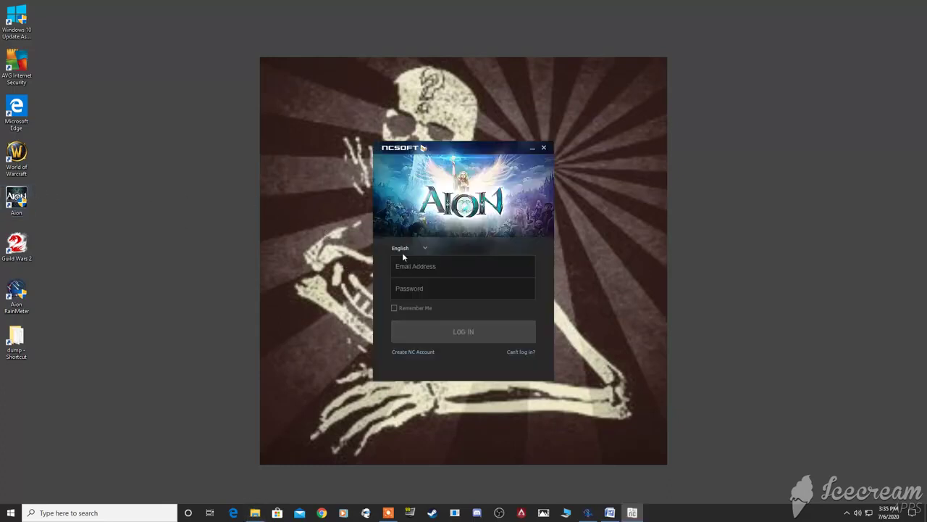
{"action": "left_click", "coordinate": [430, 271]}
{"action": "key", "text": "Tab"}
{"action": "left_click", "coordinate": [336, 251]}
{"action": "left_click_drag", "start_coordinate": [233, 456], "coordinate": [223, 451]}
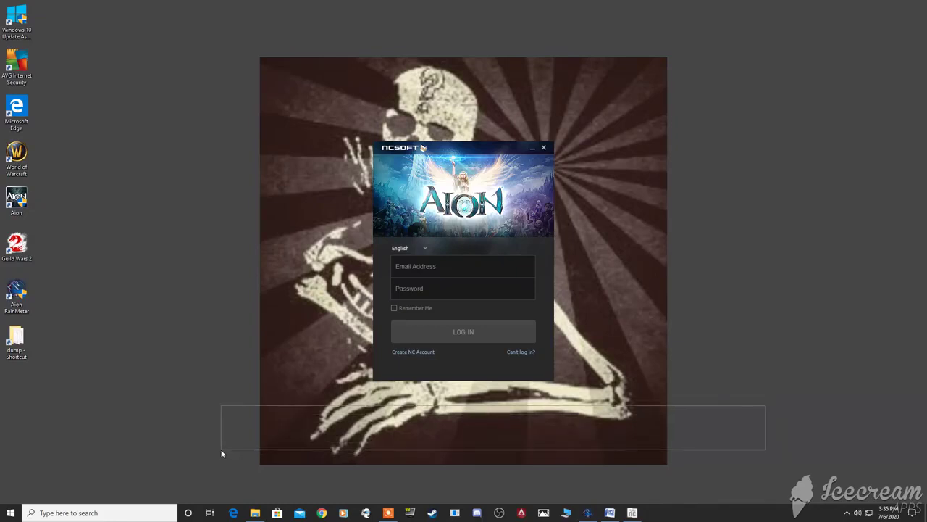
{"action": "left_click_drag", "start_coordinate": [224, 451], "coordinate": [223, 451]}
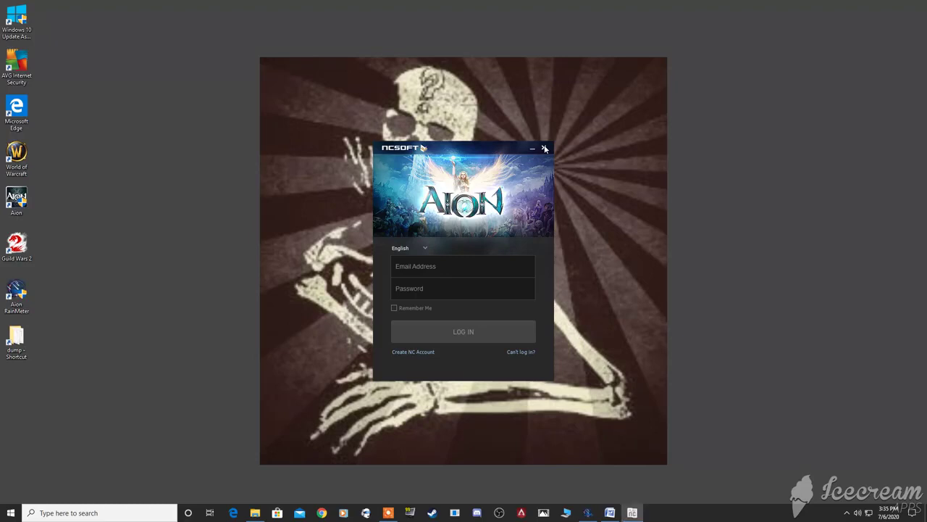
{"action": "left_click", "coordinate": [544, 148]}
{"action": "mouse_move", "coordinate": [645, 102]}
{"action": "left_mouse_down"}
{"action": "mouse_move", "coordinate": [296, 360]}
{"action": "mouse_move", "coordinate": [298, 418]}
{"action": "left_mouse_up"}
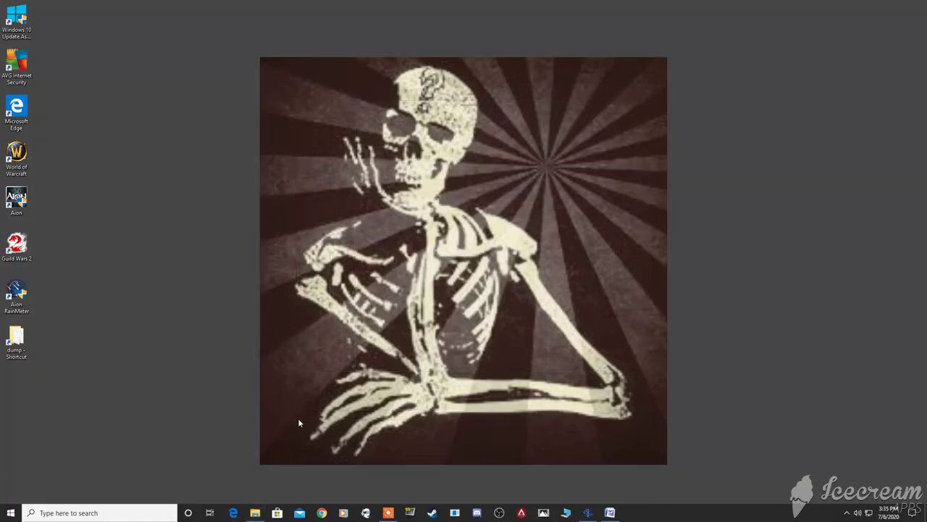
{"action": "double_click", "coordinate": [16, 341]}
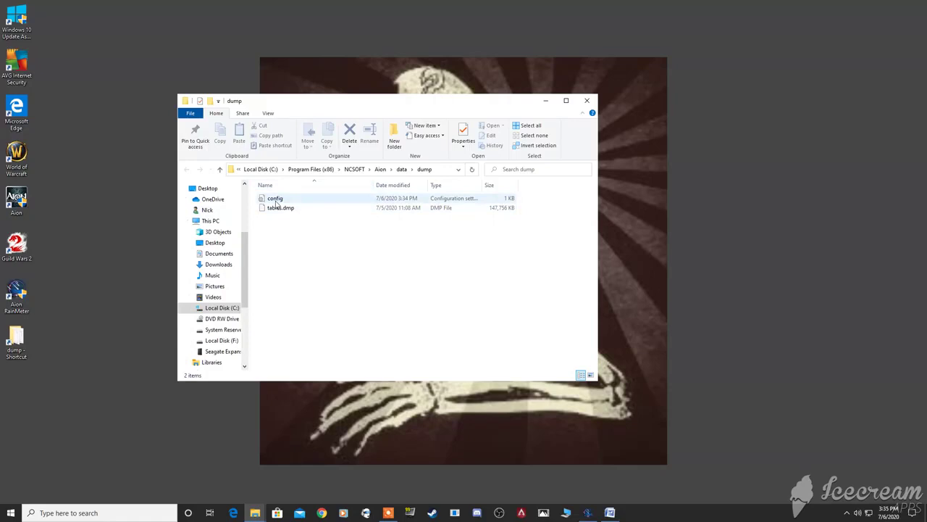
{"action": "right_click", "coordinate": [276, 205]}
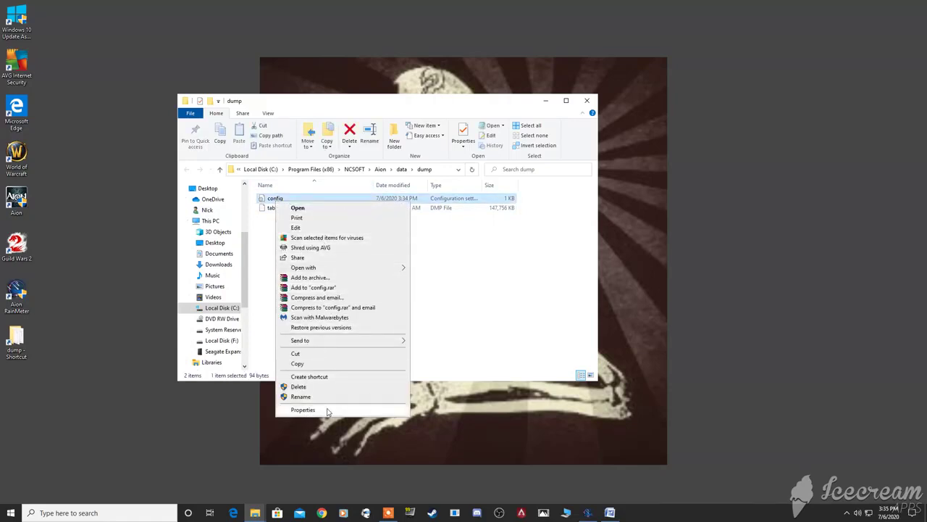
{"action": "left_click", "coordinate": [327, 411]}
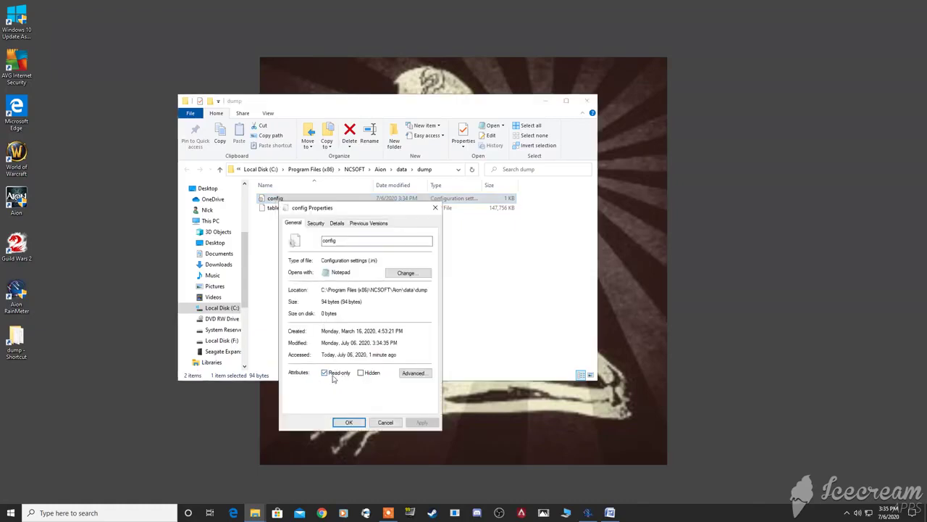
{"action": "left_click", "coordinate": [348, 422]}
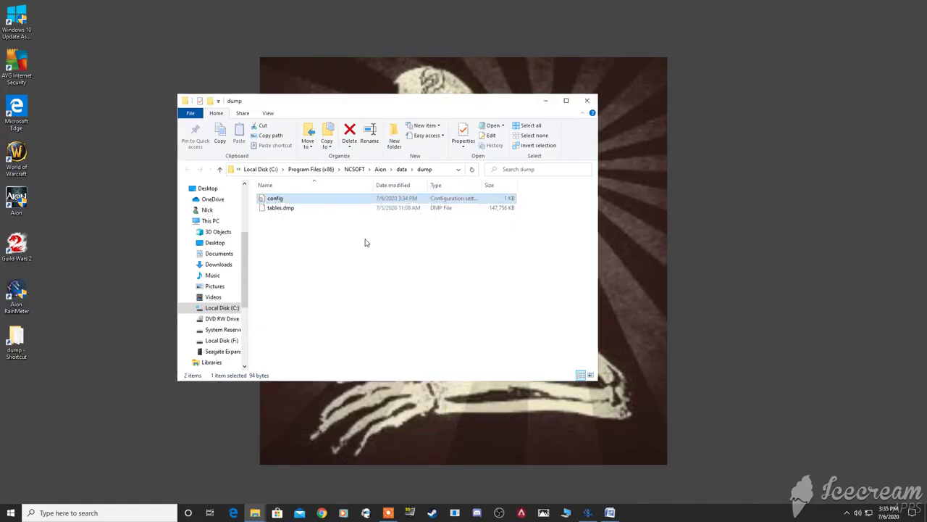
{"action": "left_click", "coordinate": [586, 100]}
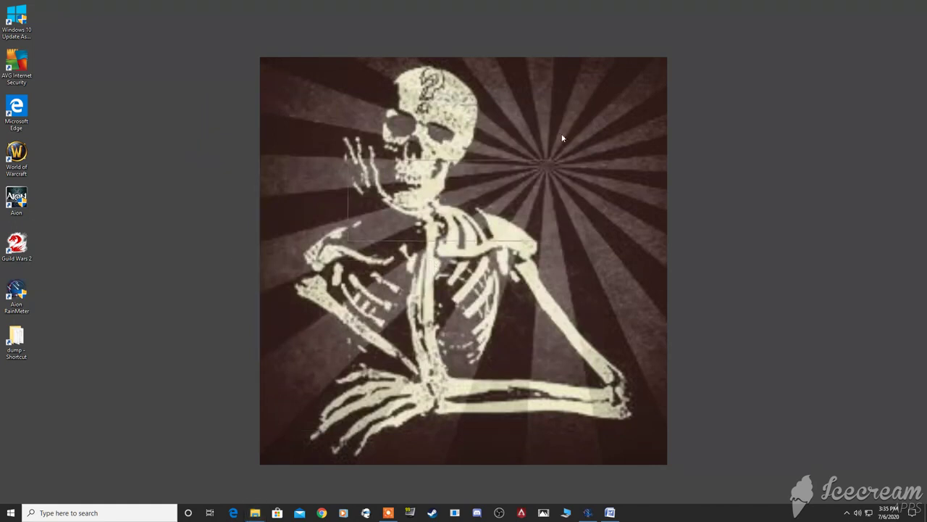